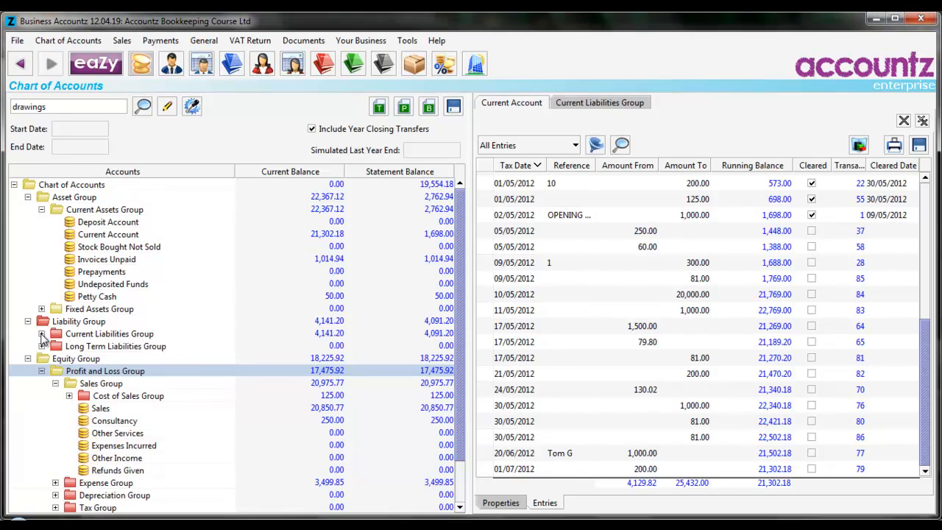
# - Expand the Current Liabilities Group in the chart of accounts and select the Current Account
pyautogui.click(120, 349)
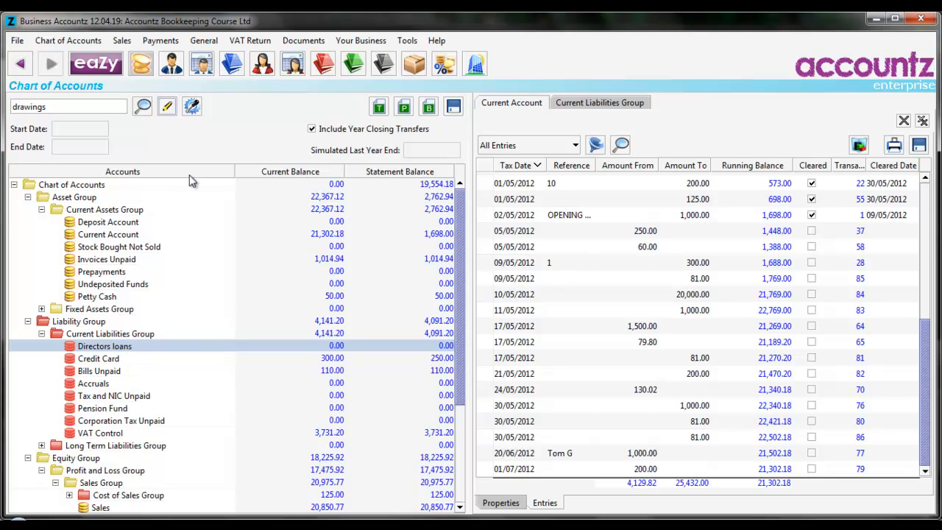
pyautogui.click(134, 235)
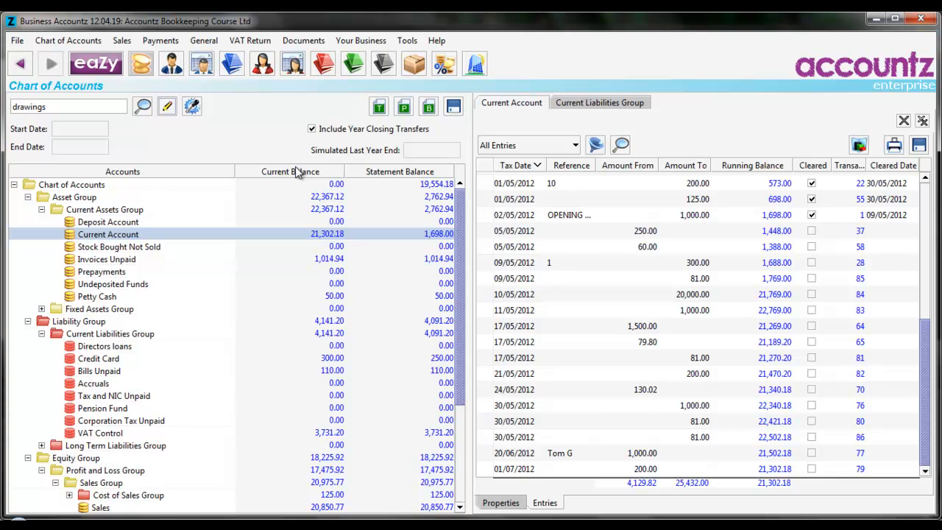
# - Open the transfers list and add a new transfer dated 01/05/2012
pyautogui.click(355, 64)
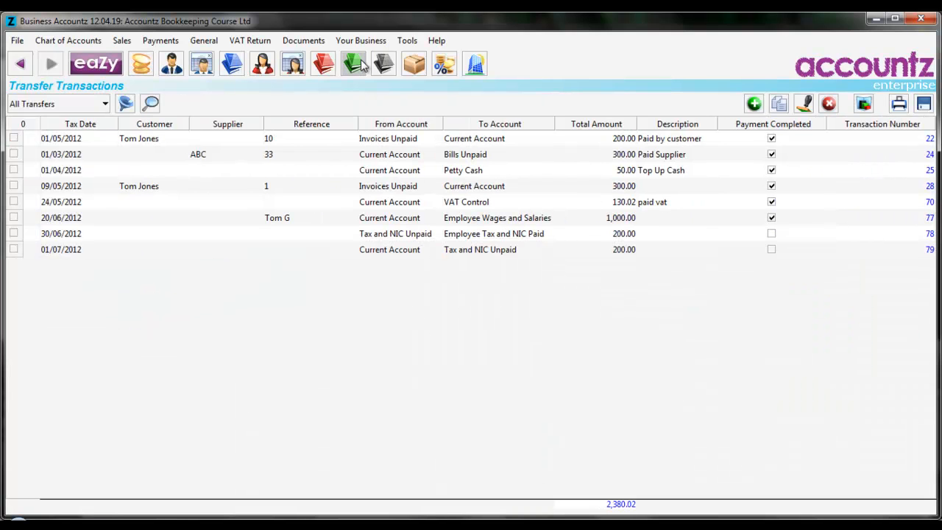
pyautogui.click(754, 104)
pyautogui.write('1.5')
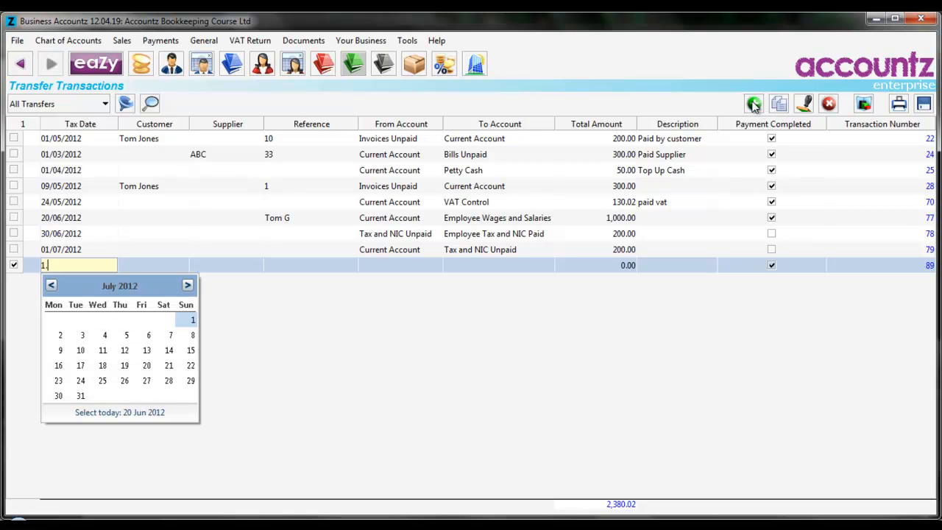
pyautogui.press('Tab')
pyautogui.press('Tab')
pyautogui.press('Tab')
pyautogui.press('Tab')
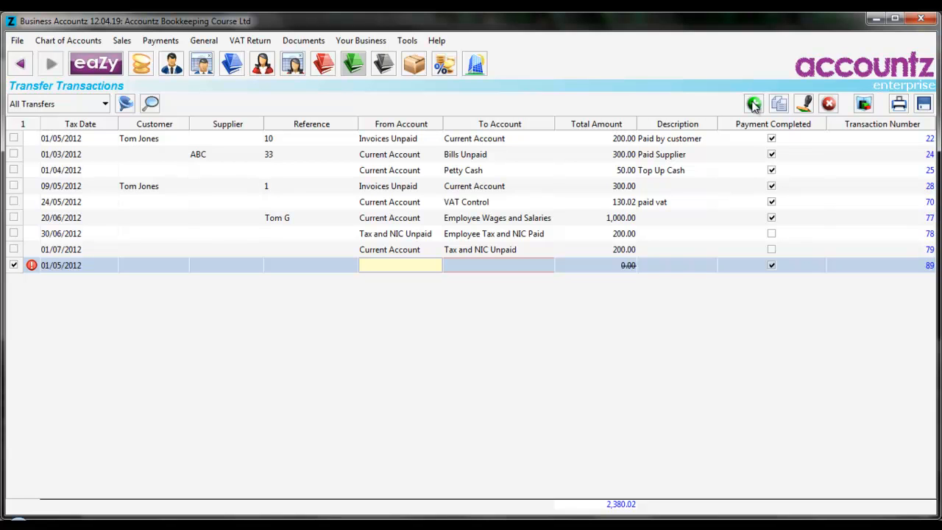
# - Set the new transfer's From Account to Directors loans
pyautogui.write('di')
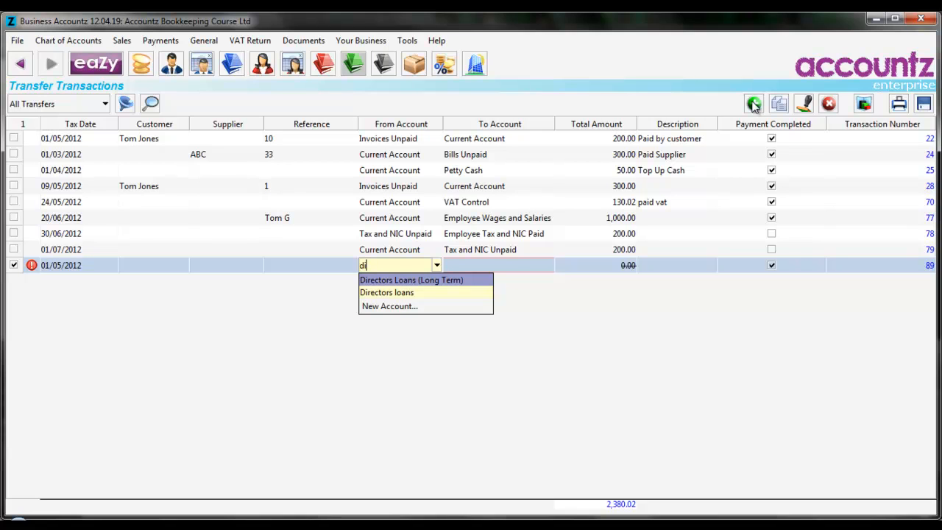
pyautogui.press('Down')
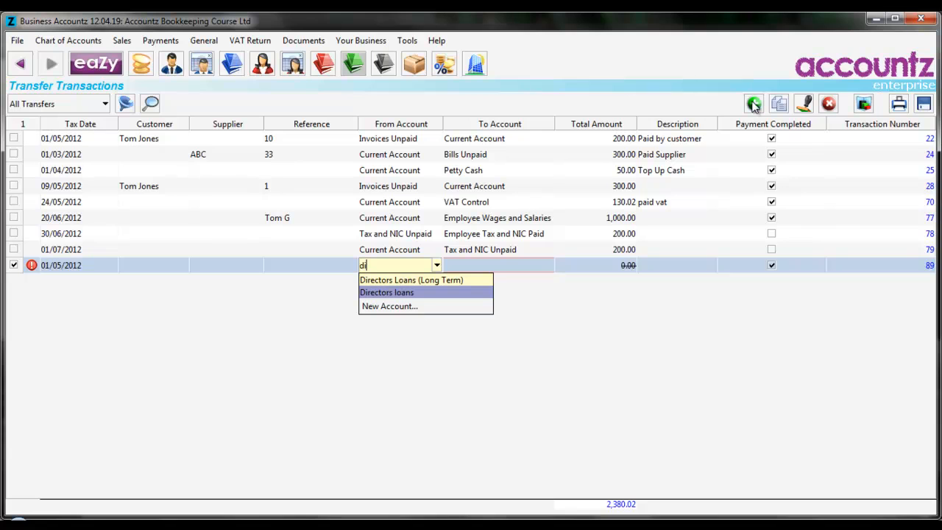
pyautogui.press('Up')
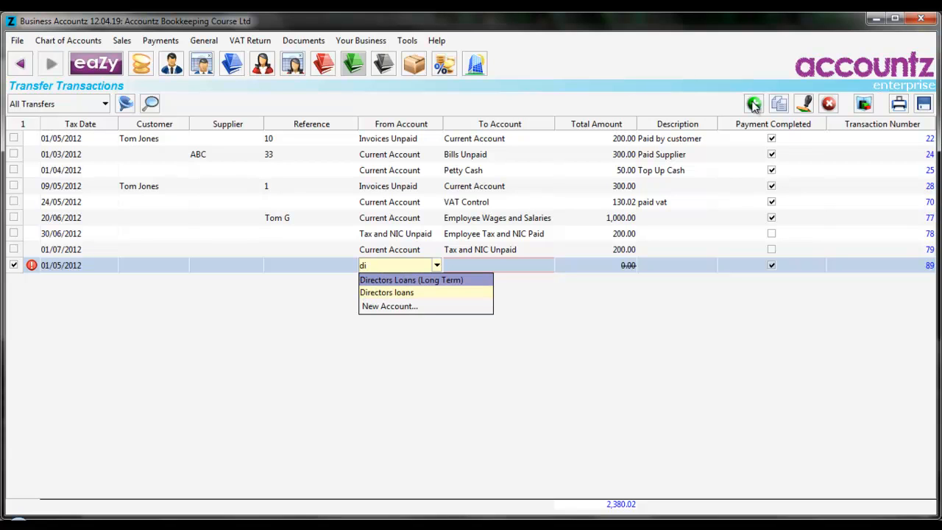
pyautogui.press('Down')
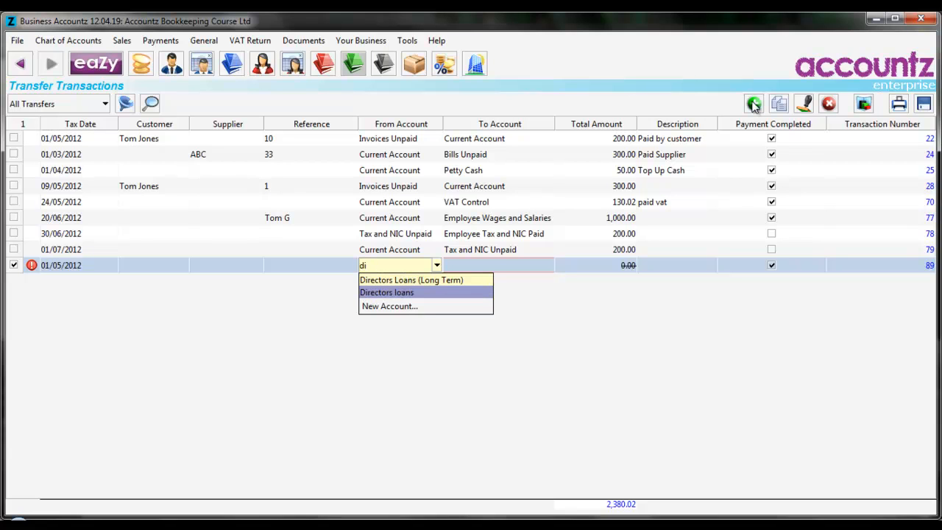
pyautogui.write('rectors')
pyautogui.press('Down')
pyautogui.press('Return')
pyautogui.press('Tab')
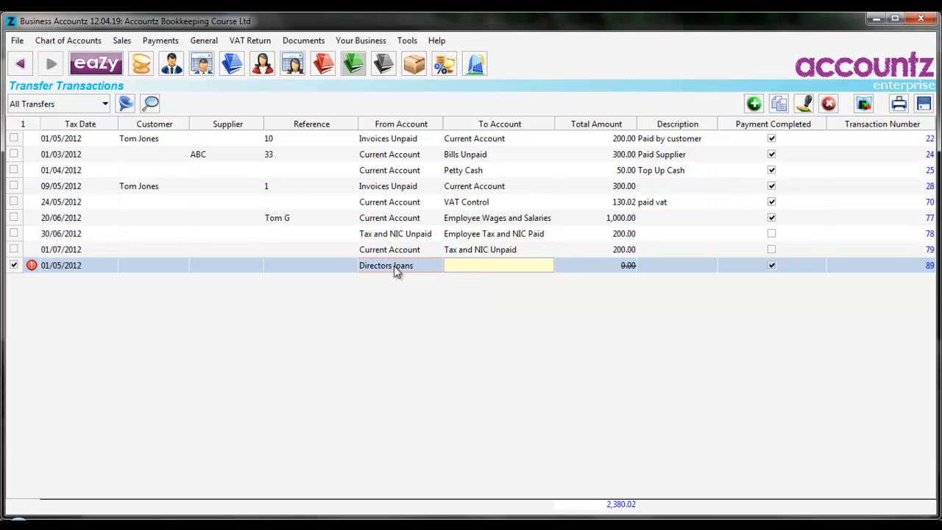
# - Set the transfer's To Account to Current Account and its total amount to 5000
pyautogui.write('cu')
pyautogui.press('Return')
pyautogui.press('Tab')
pyautogui.write('5000')
pyautogui.press('Tab')
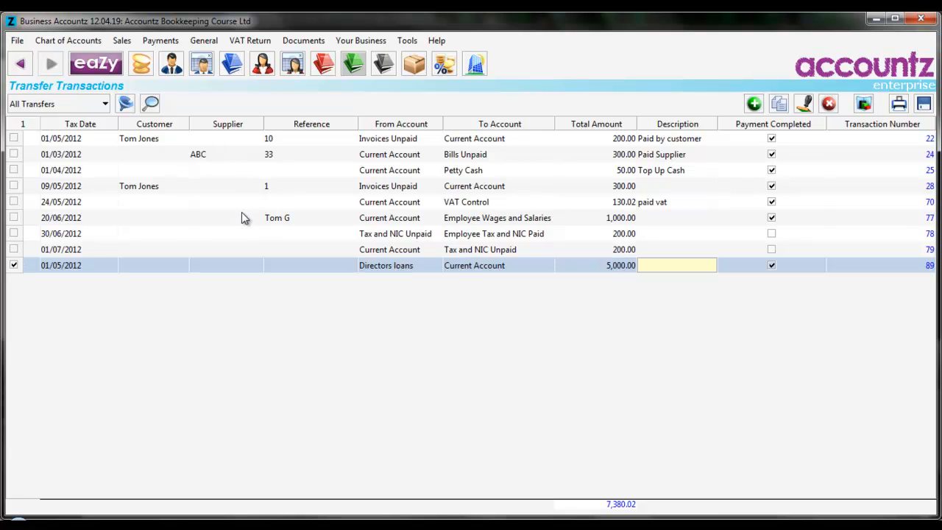
# - Review the Directors loans account balance in the chart of accounts
pyautogui.click(142, 66)
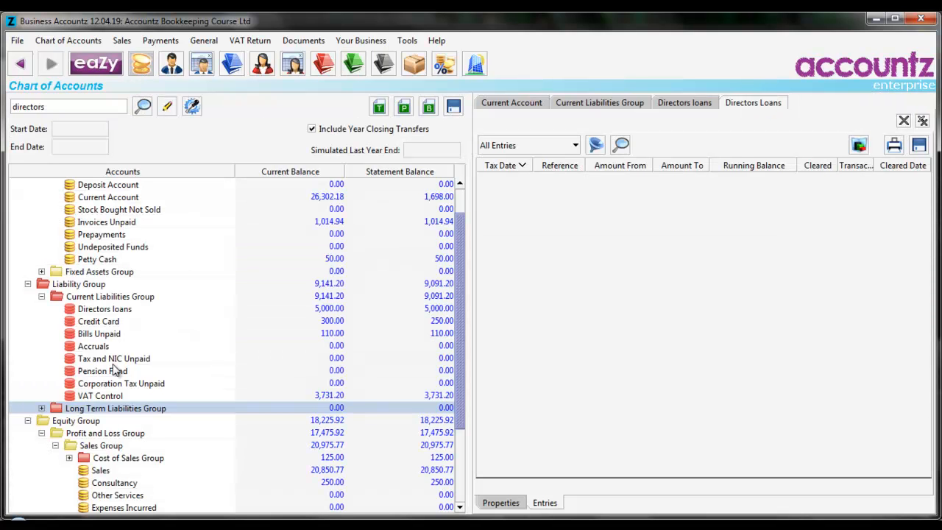
pyautogui.click(120, 310)
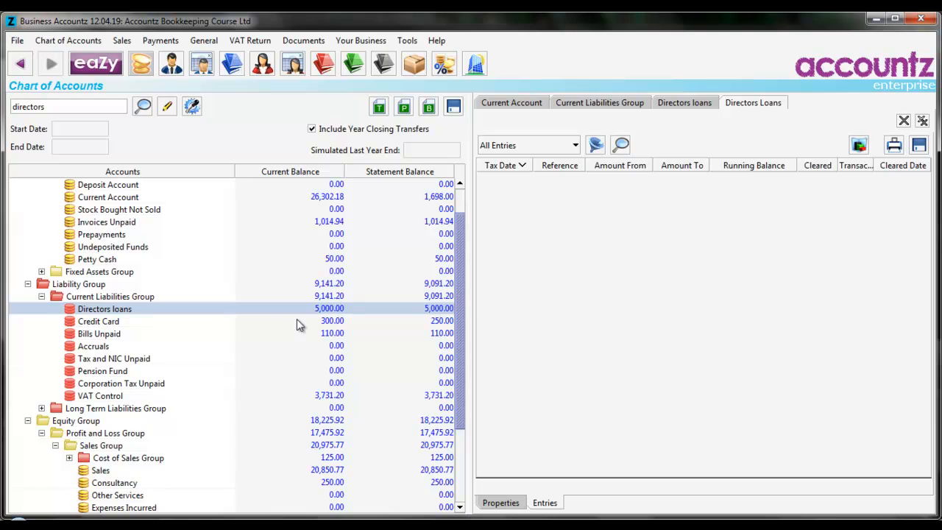
pyautogui.moveTo(457, 295); pyautogui.dragTo(458, 272)
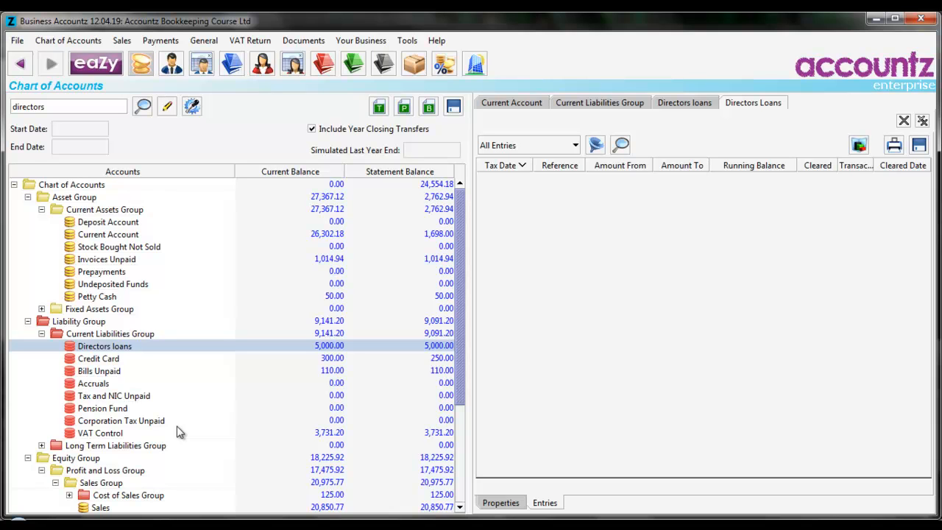
# - Open the purchases list and add a new purchase dated 01/06/2012
pyautogui.click(326, 64)
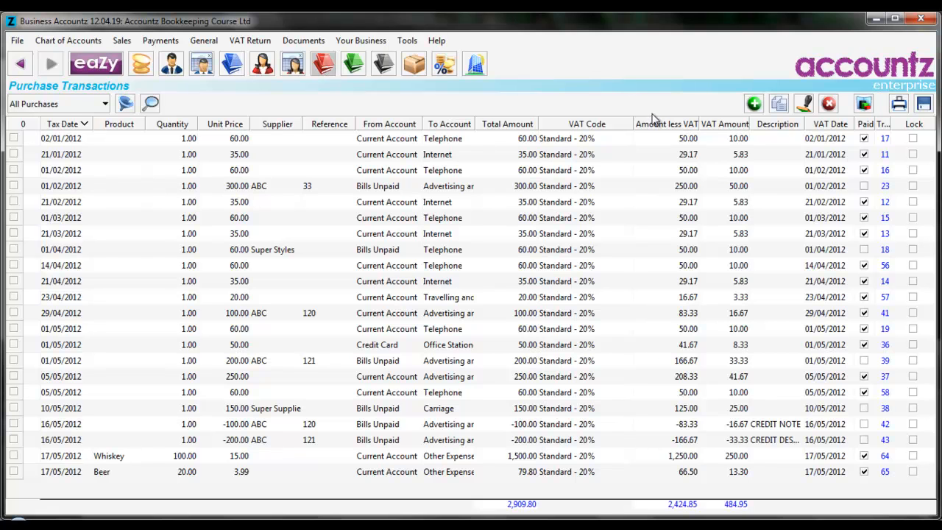
pyautogui.click(755, 103)
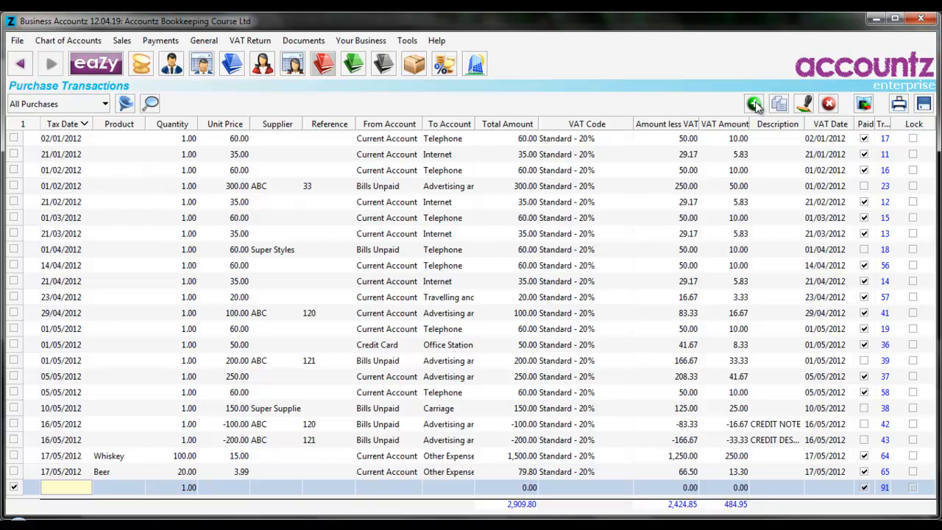
pyautogui.write('1.6')
pyautogui.press('Tab')
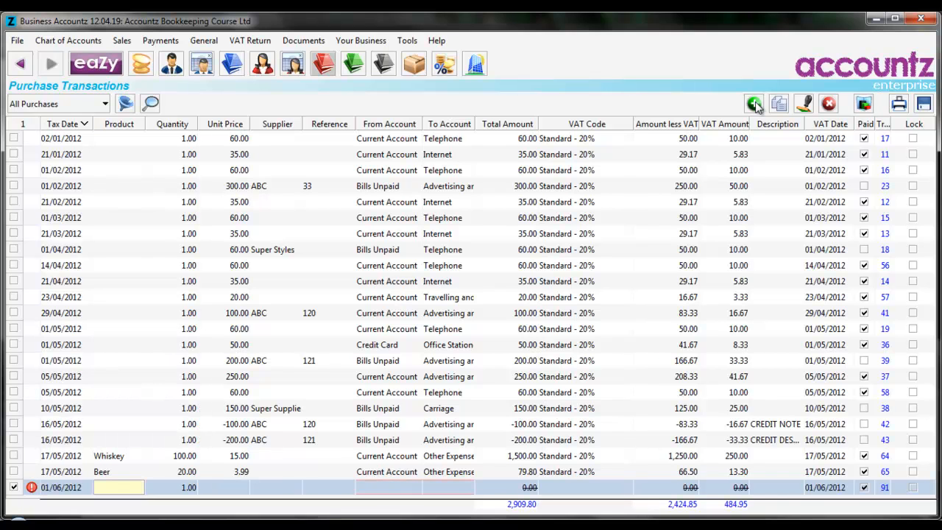
# - Set the new purchase's From Account to Directors loans
pyautogui.press('Tab')
pyautogui.press('Tab')
pyautogui.press('Tab')
pyautogui.press('Tab')
pyautogui.press('Tab')
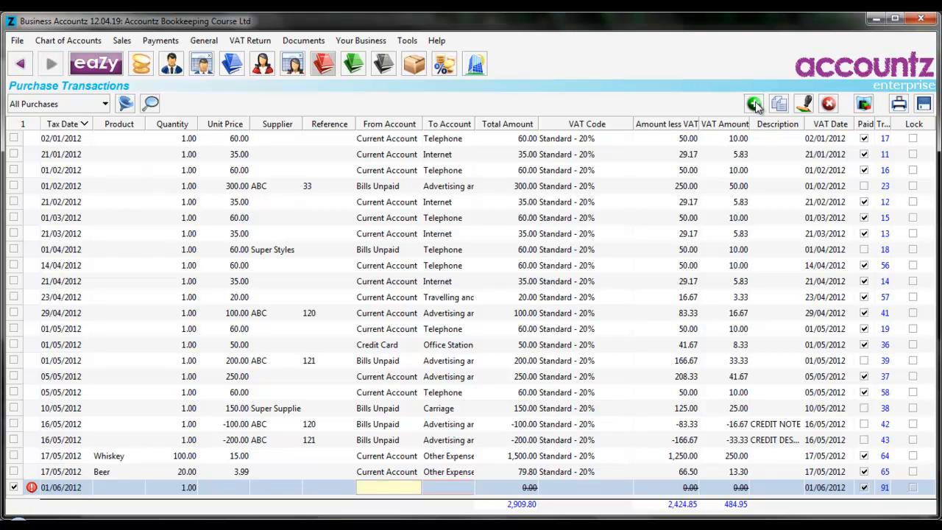
pyautogui.write('di')
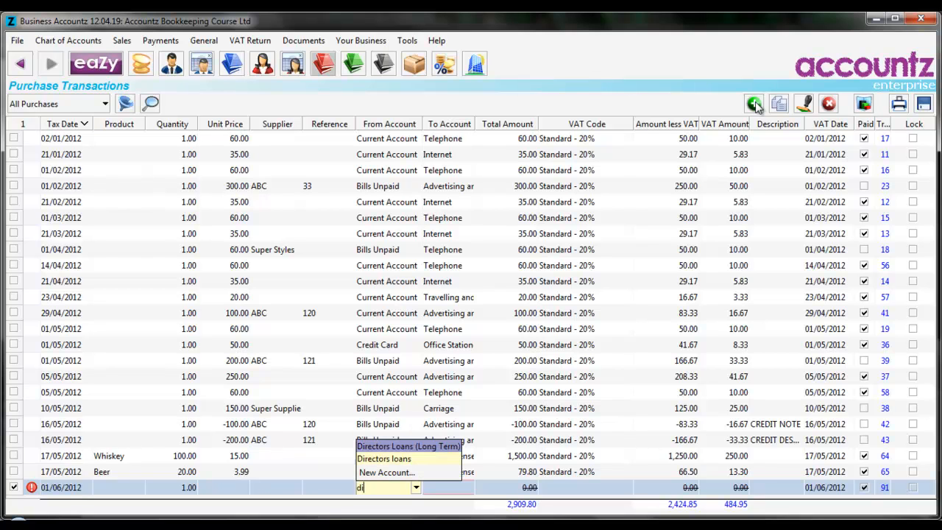
pyautogui.press('Down')
pyautogui.press('Tab')
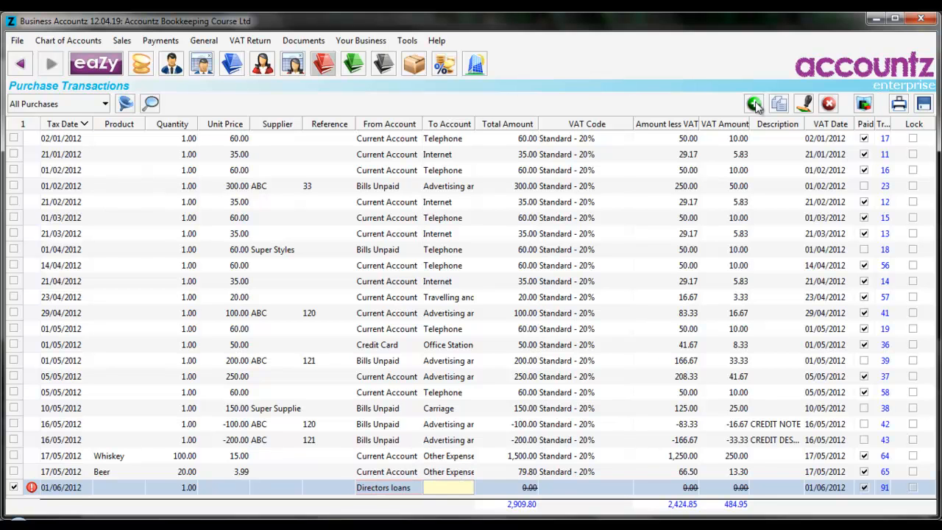
# - Set the purchase's To Account to Advertising and Marketing, total amount 100, with Standard VAT code
pyautogui.write('ad')
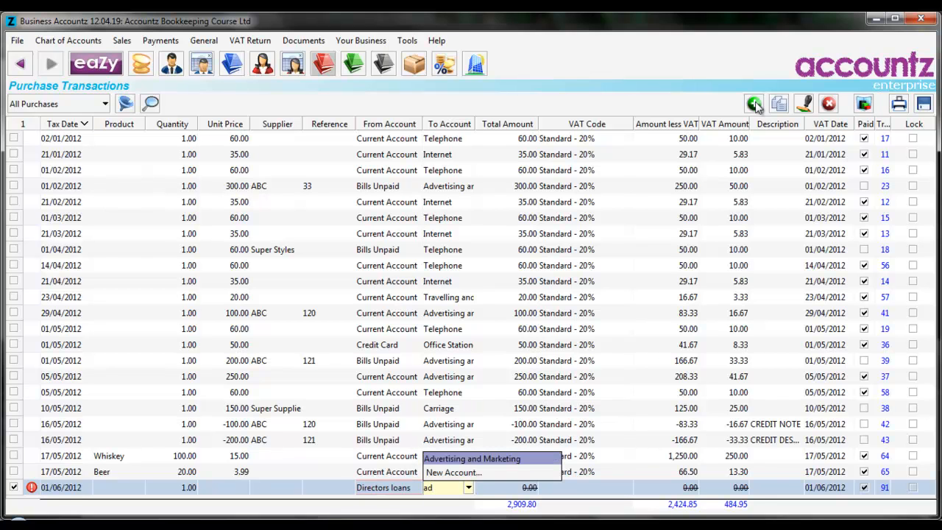
pyautogui.press('Tab')
pyautogui.write('100')
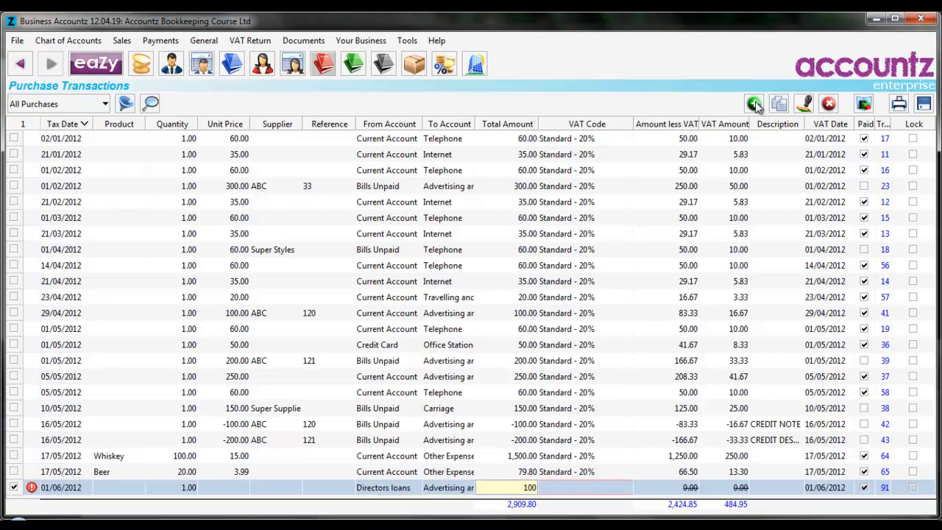
pyautogui.press('Tab')
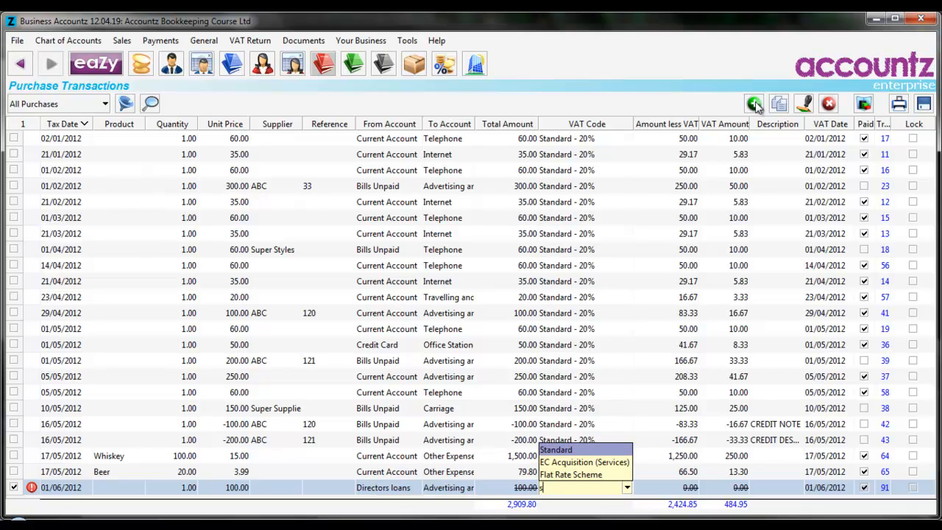
pyautogui.press('Tab')
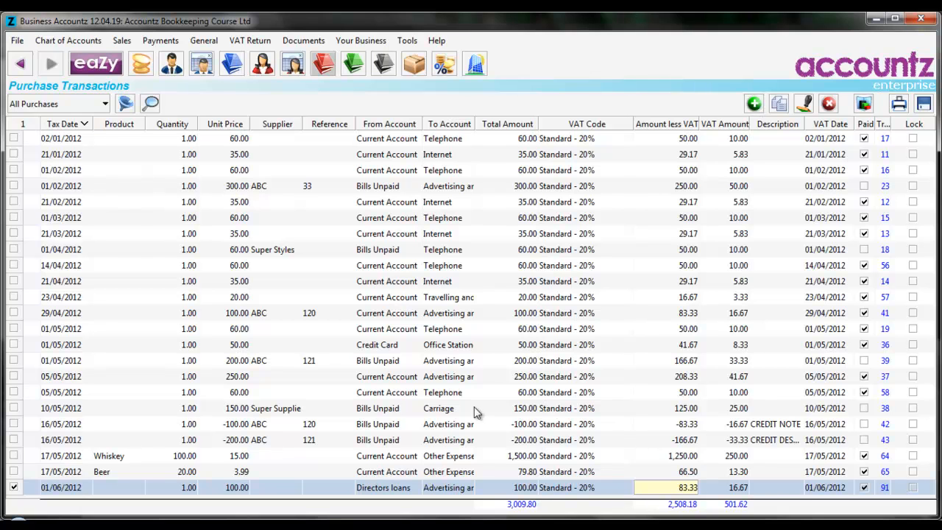
# - Check the Directors loans balance again in the chart of accounts and widen the accounts pane
pyautogui.click(141, 65)
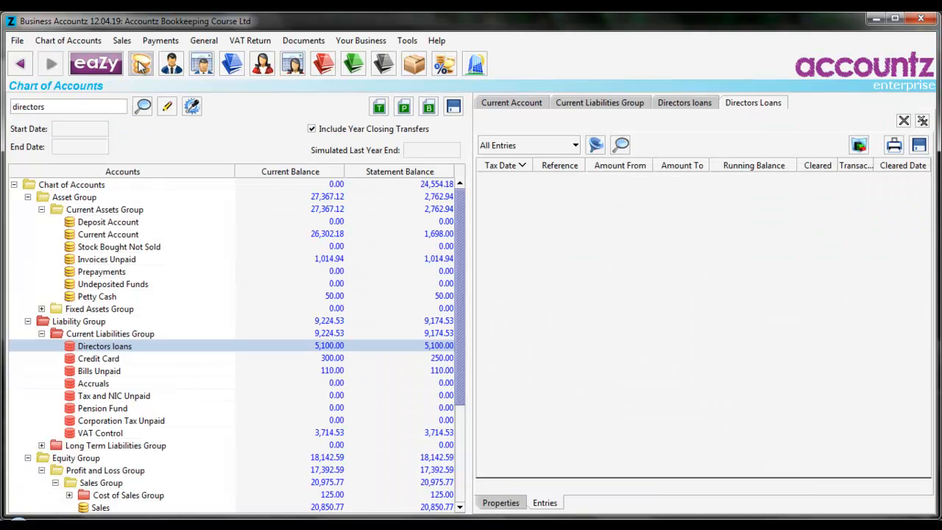
pyautogui.click(133, 351)
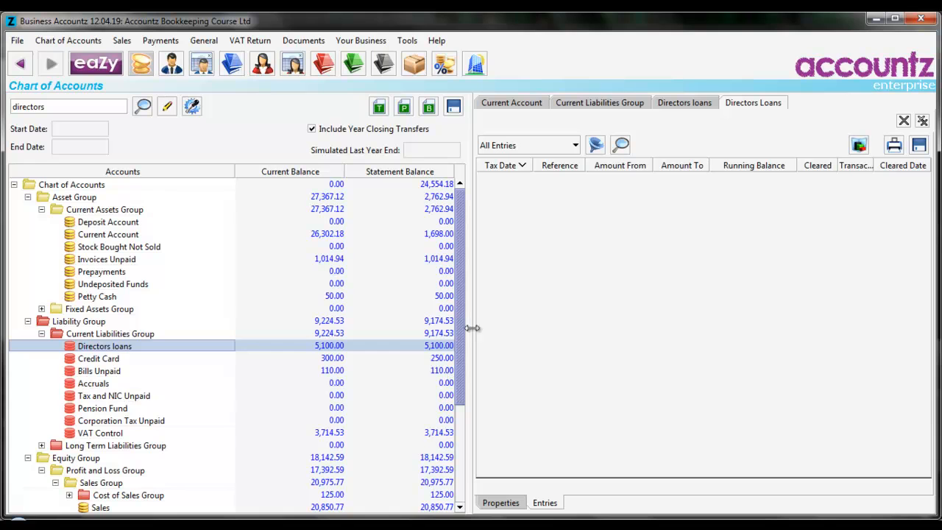
pyautogui.moveTo(459, 314); pyautogui.dragTo(471, 336)
# - Open the transfers list and add a new transfer dated 05/06/2012
pyautogui.click(356, 65)
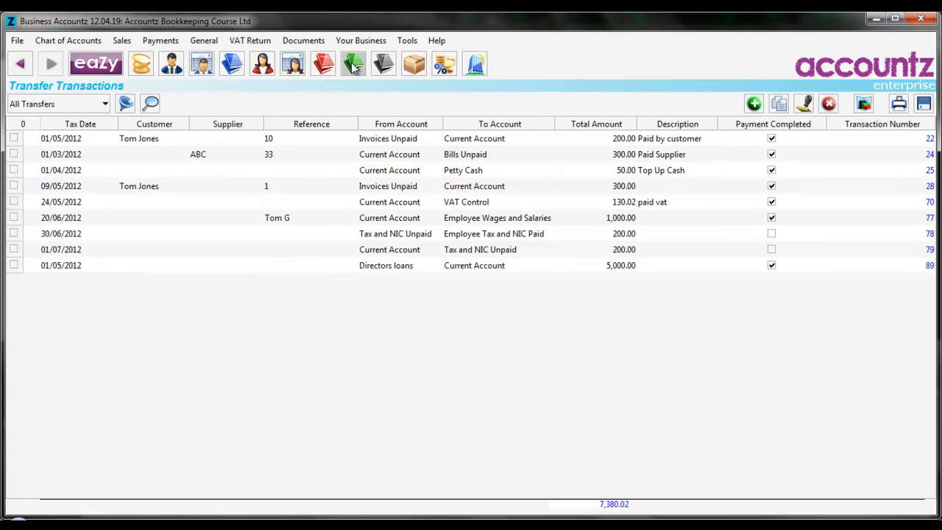
pyautogui.click(753, 104)
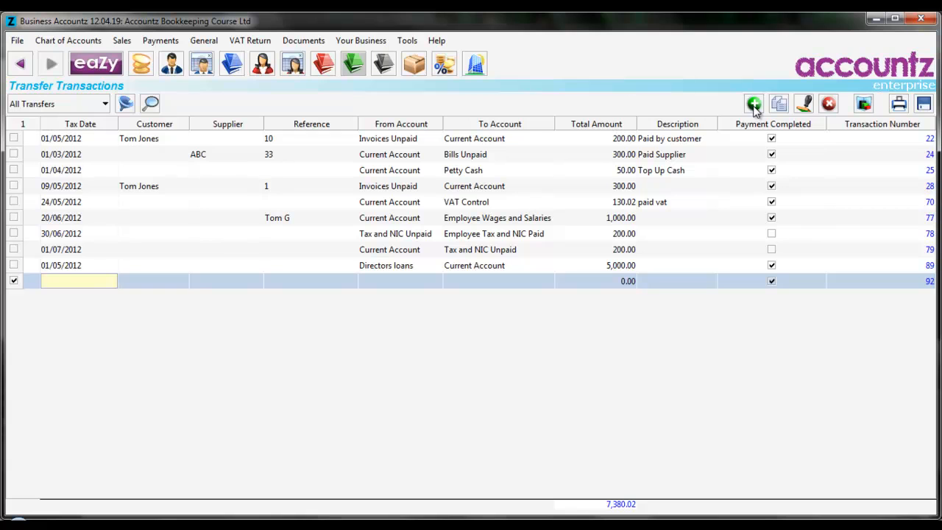
pyautogui.write('5.6')
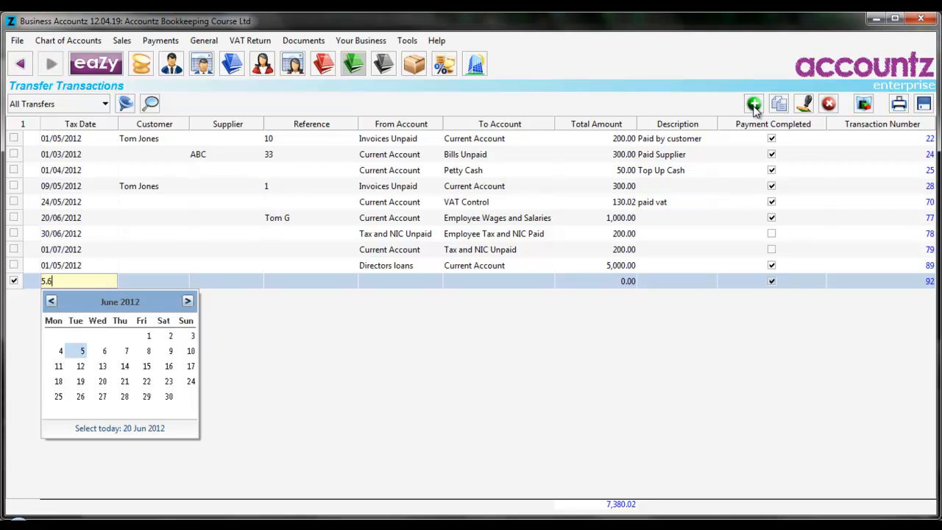
# - Set the new transfer's From Account to Current Account
pyautogui.press('Tab')
pyautogui.press('Tab')
pyautogui.press('Tab')
pyautogui.press('Tab')
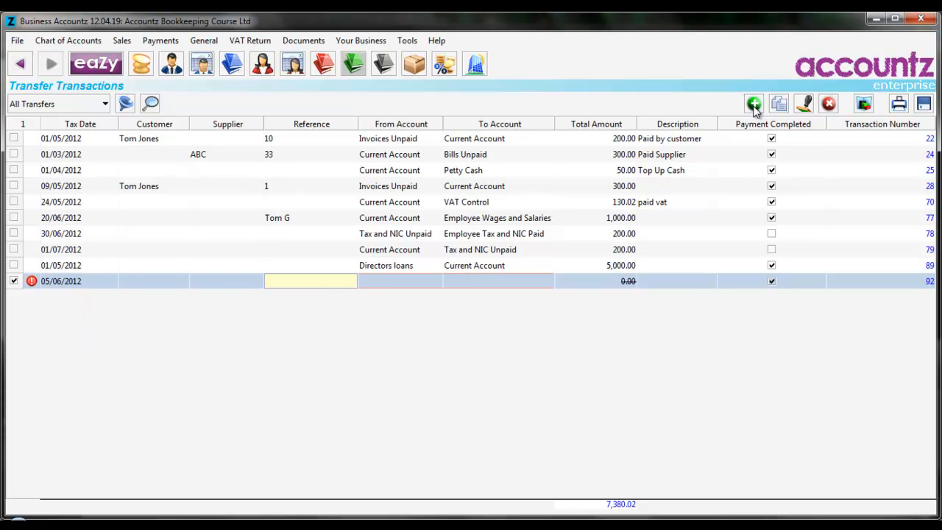
pyautogui.write('cu')
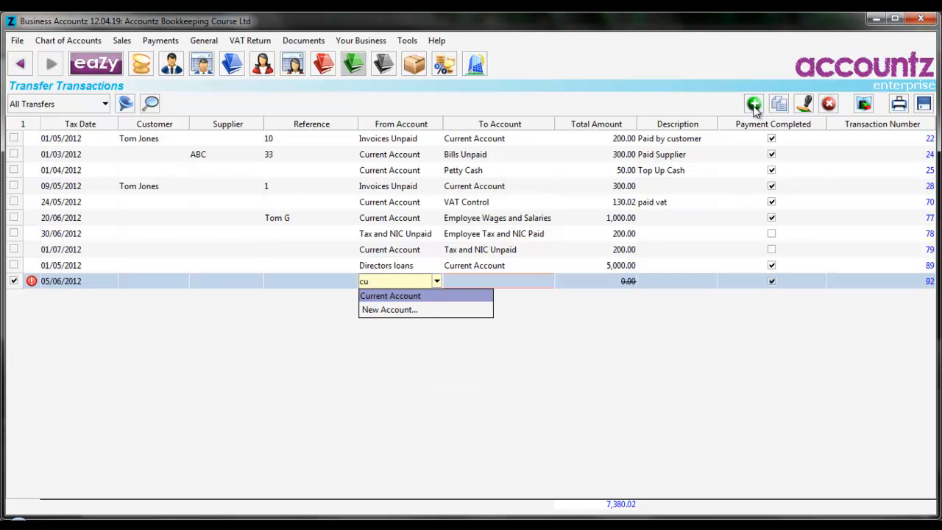
pyautogui.press('Tab')
# - Set the transfer's To Account to Directors loans and its total amount to 2500
pyautogui.write('di')
pyautogui.press('Down')
pyautogui.press('Tab')
pyautogui.write('2500')
pyautogui.press('Tab')
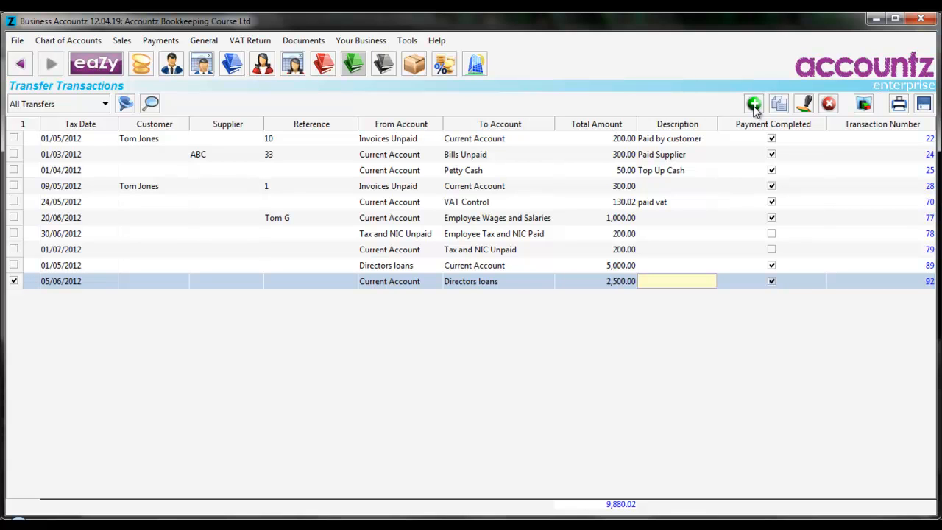
# - Check the Directors loans balance in the chart of accounts and return to the transfers list
pyautogui.click(141, 66)
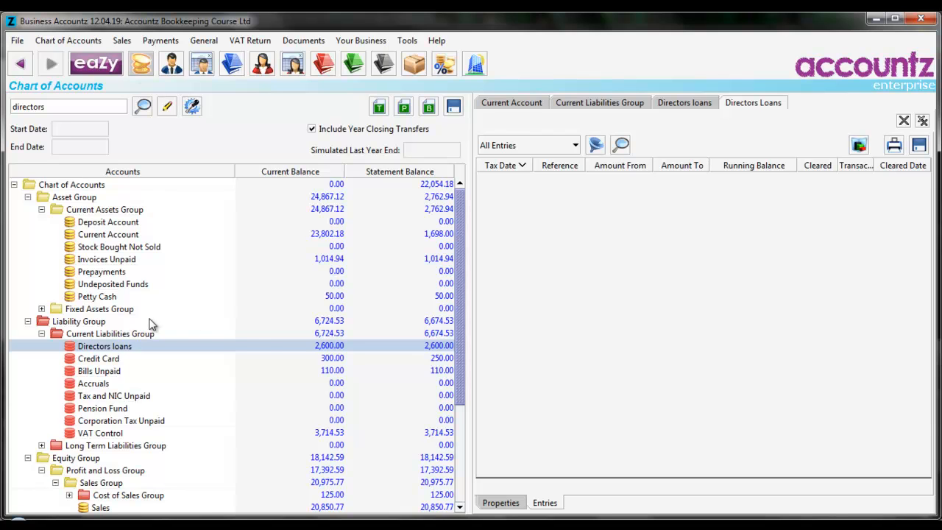
pyautogui.click(205, 348)
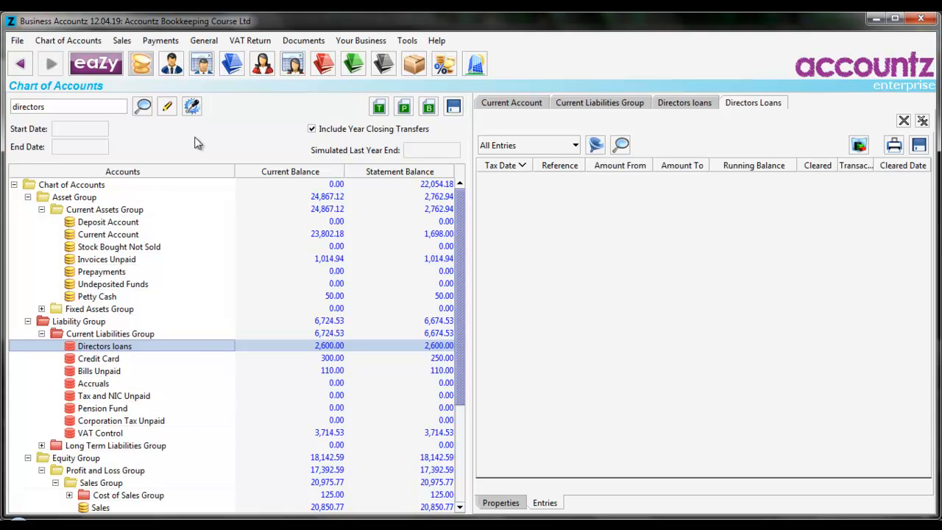
pyautogui.click(353, 66)
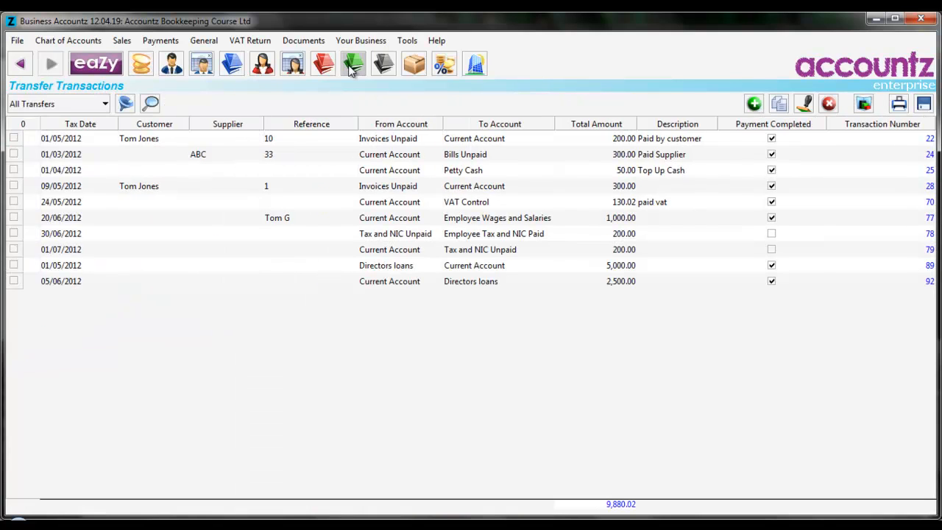
# - Add a new transfer dated 10/06/2012
pyautogui.click(753, 105)
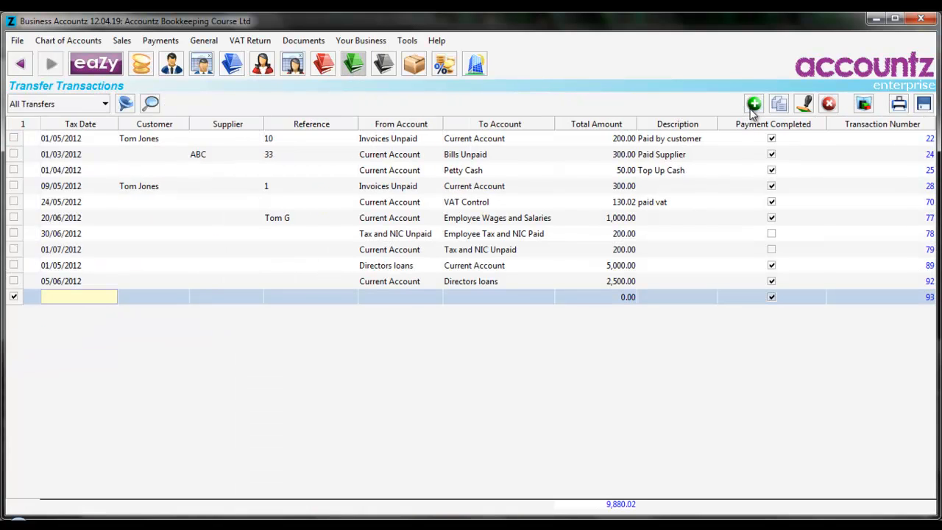
pyautogui.write('10.6')
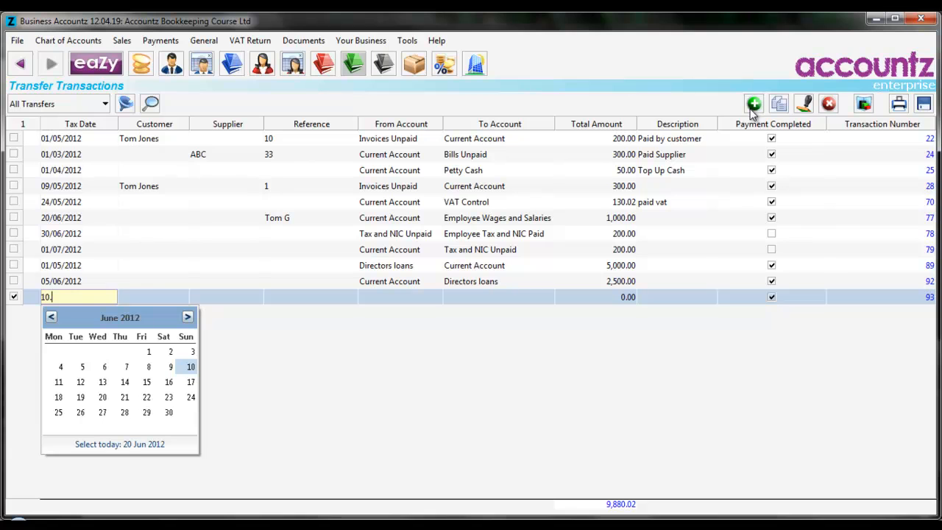
pyautogui.press('Tab')
pyautogui.press('Tab')
pyautogui.press('Tab')
pyautogui.press('Tab')
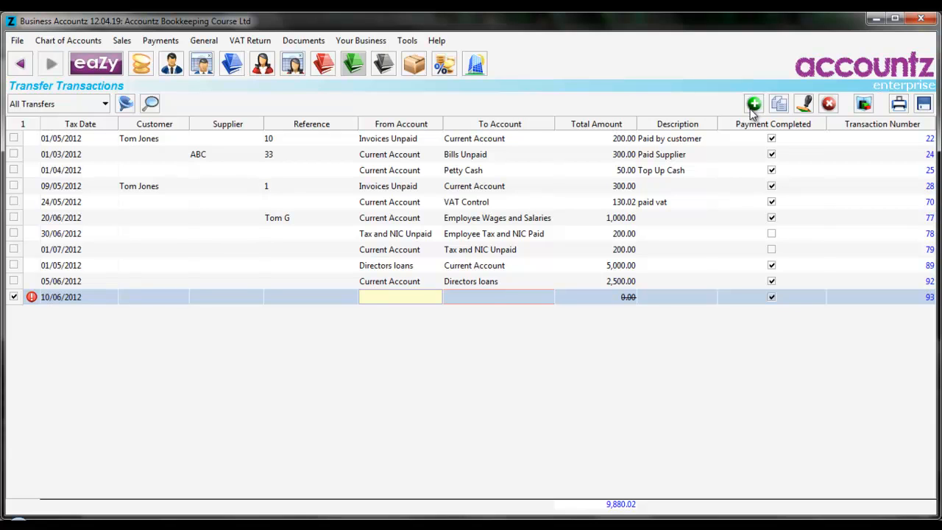
# - Set the new transfer's From Account to Current Account and its To Account to Directors loans
pyautogui.write('cu')
pyautogui.press('Tab')
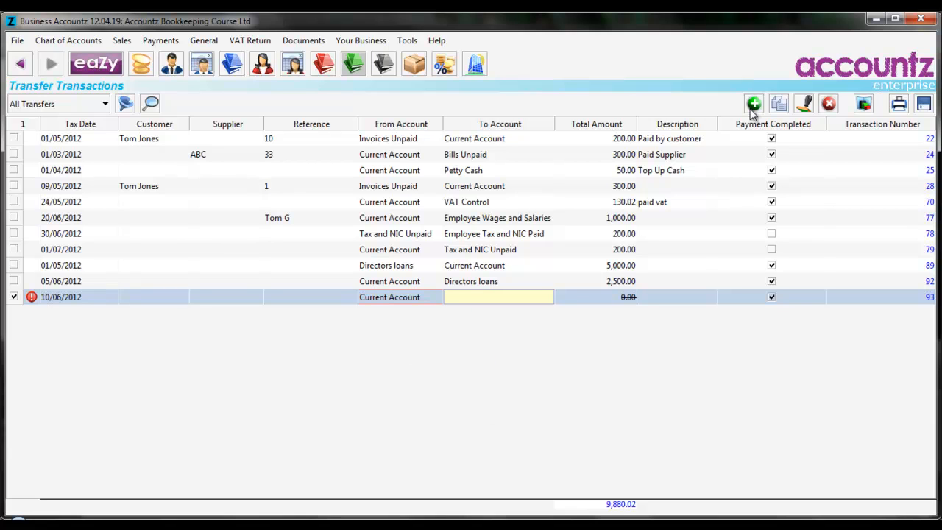
pyautogui.write('di')
pyautogui.press('Down')
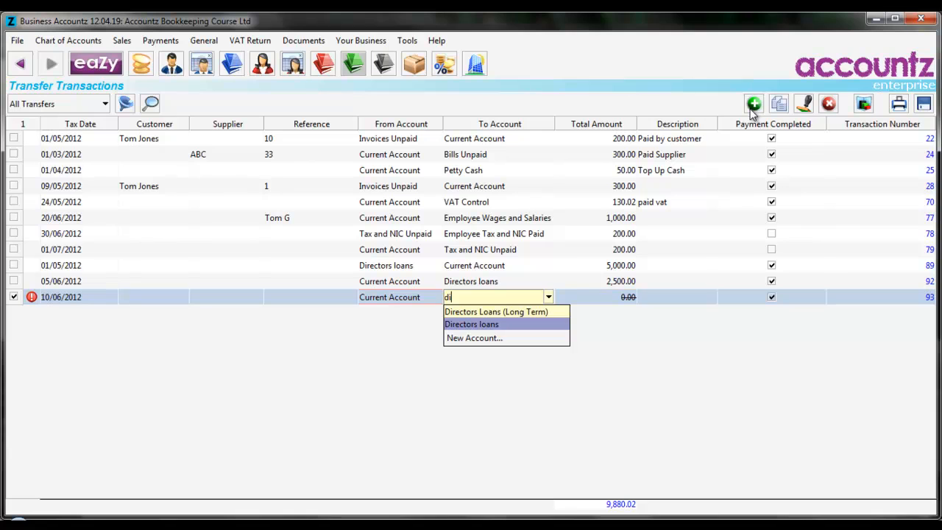
pyautogui.press('Tab')
# - Enter the transfer's total amount as 100 and its description as personal
pyautogui.write('100')
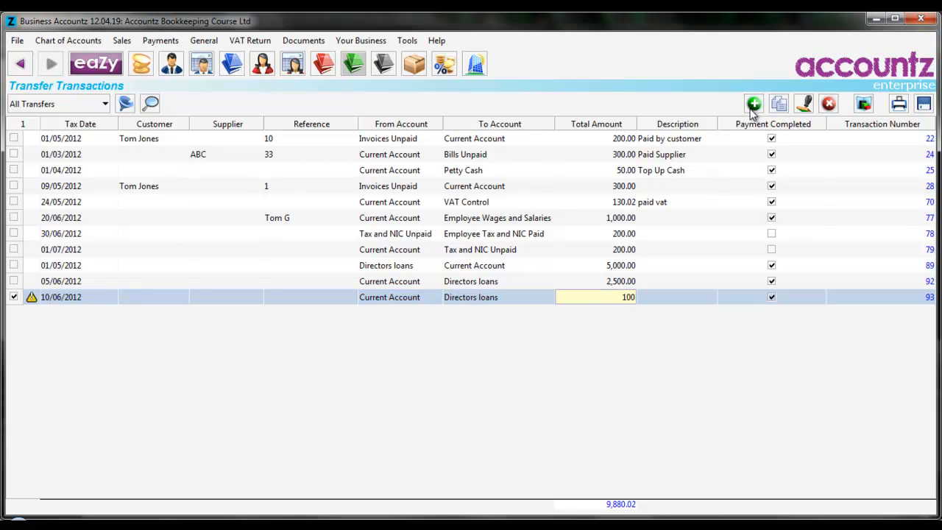
pyautogui.press('Tab')
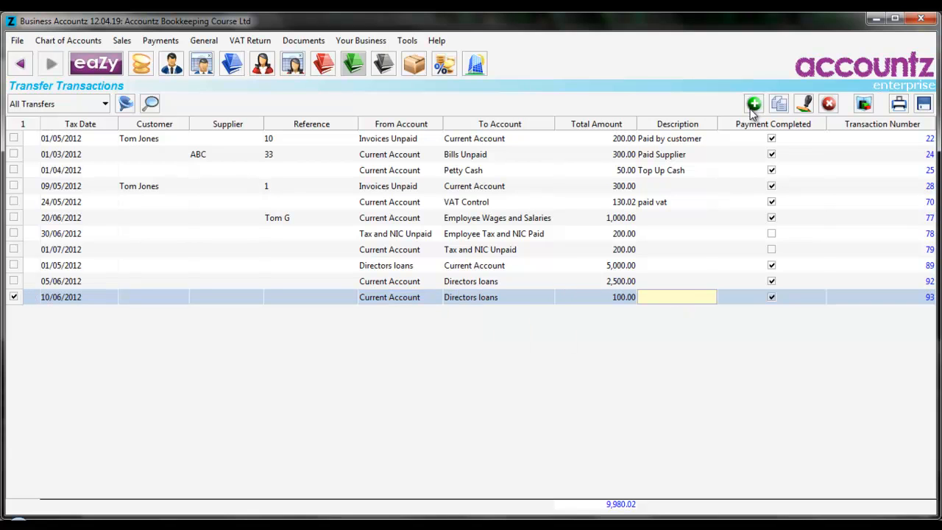
pyautogui.write('personal')
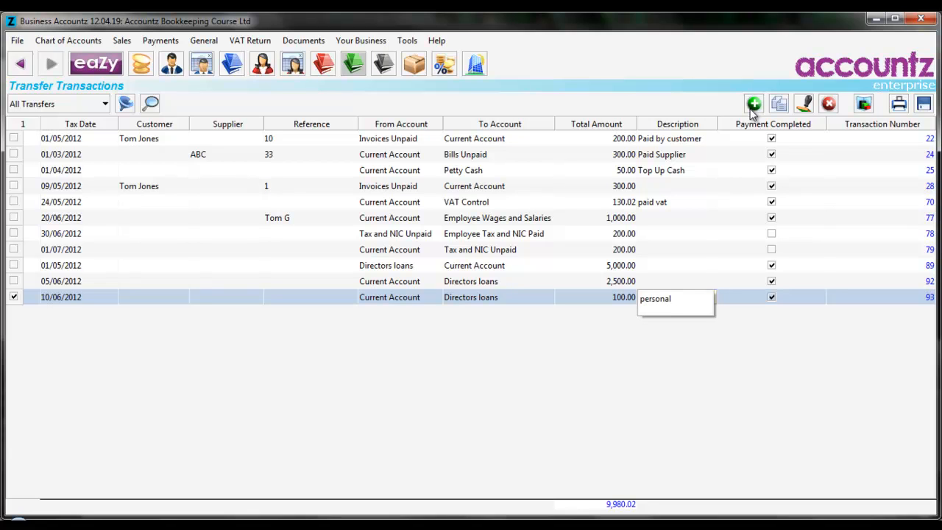
pyautogui.press('Tab')
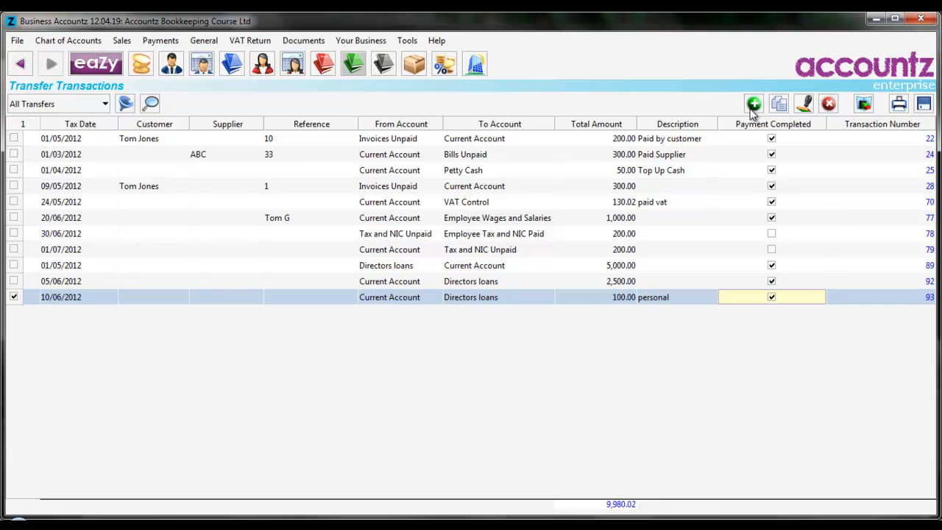
# - Open the chart of accounts and examine the Directors loans, Current Account and Profit and Loss Group balances
pyautogui.click(140, 67)
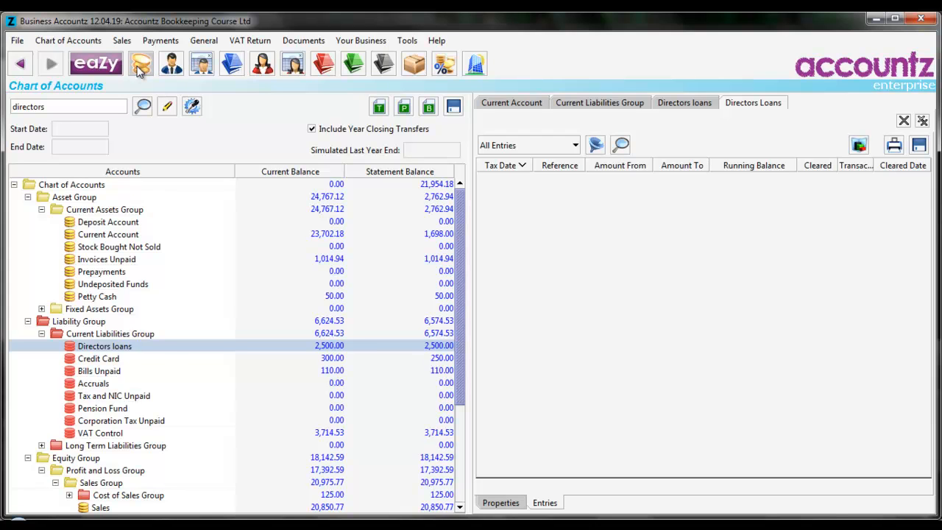
pyautogui.click(142, 351)
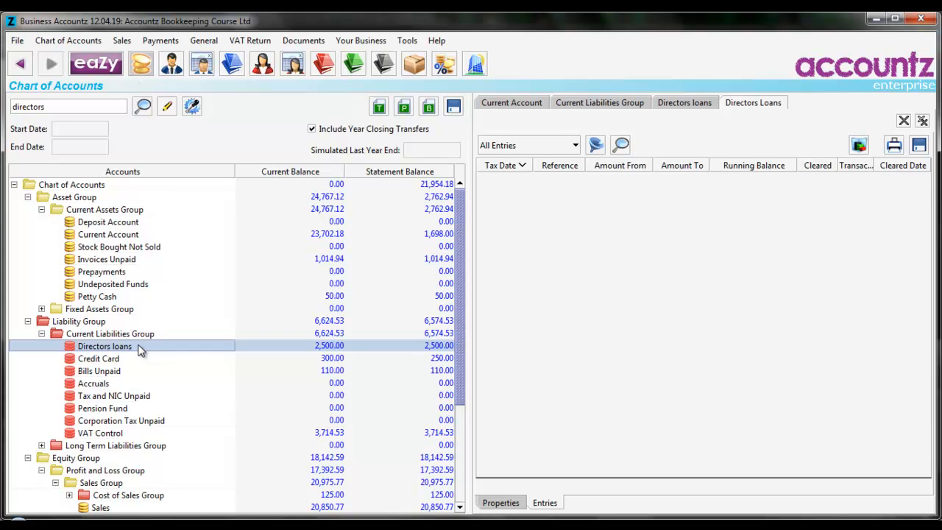
pyautogui.click(133, 234)
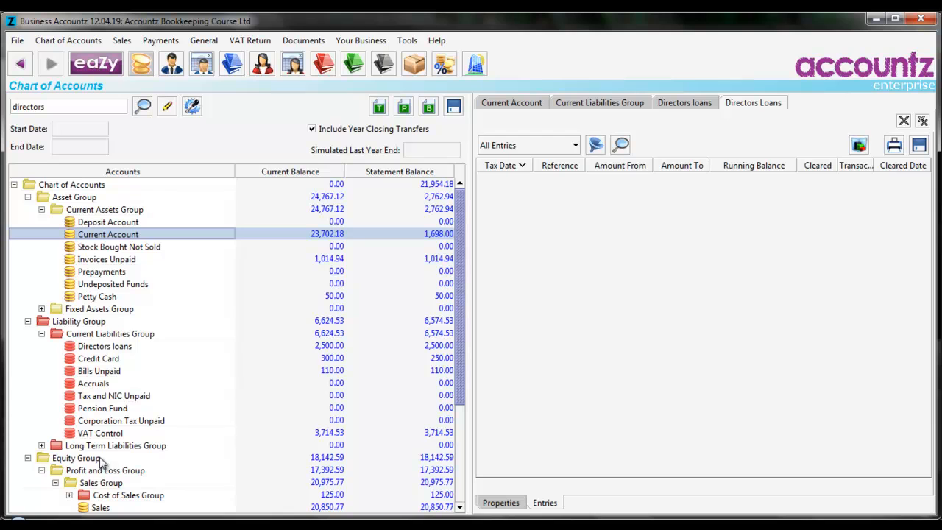
pyautogui.click(124, 473)
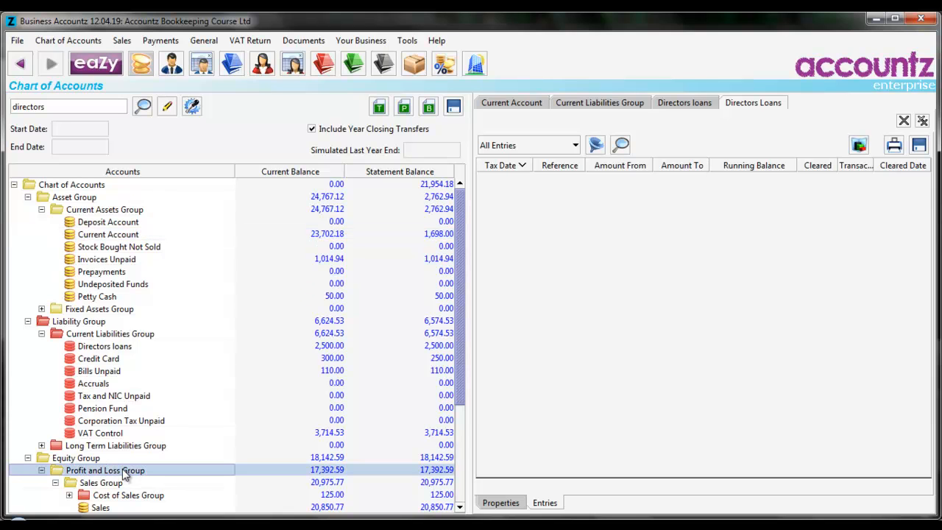